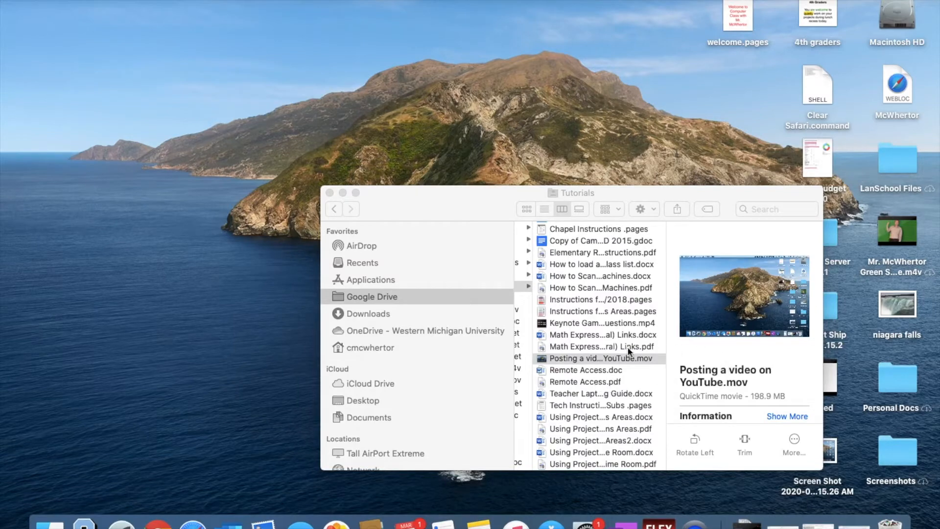
Move the Tutorials window to a clear area and check the file size of Posting a video on YouTube.mov.
left_click_drag(474, 198, 367, 165)
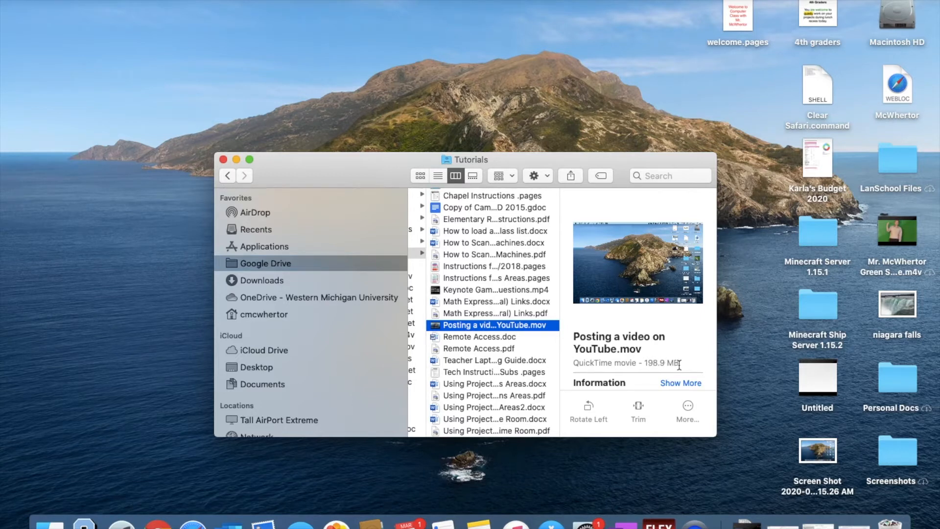
left_click_drag(679, 365, 638, 364)
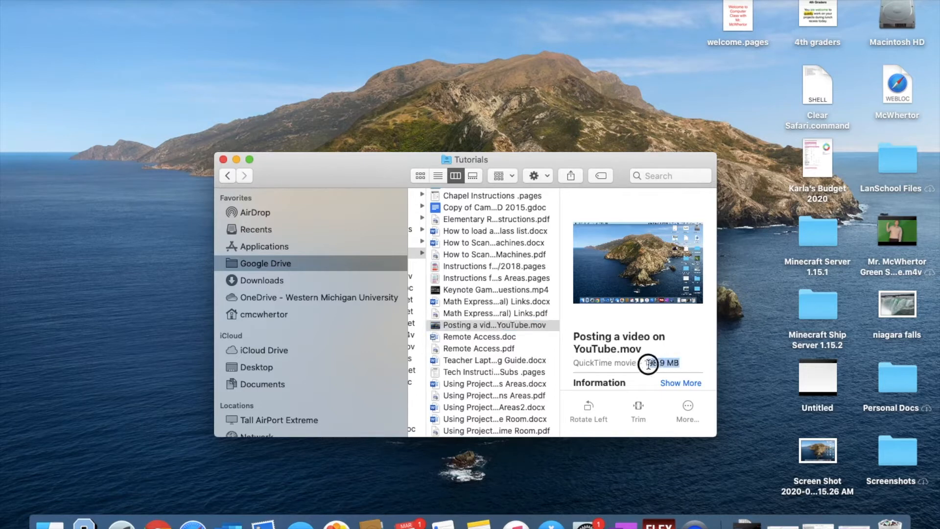
left_click(689, 363)
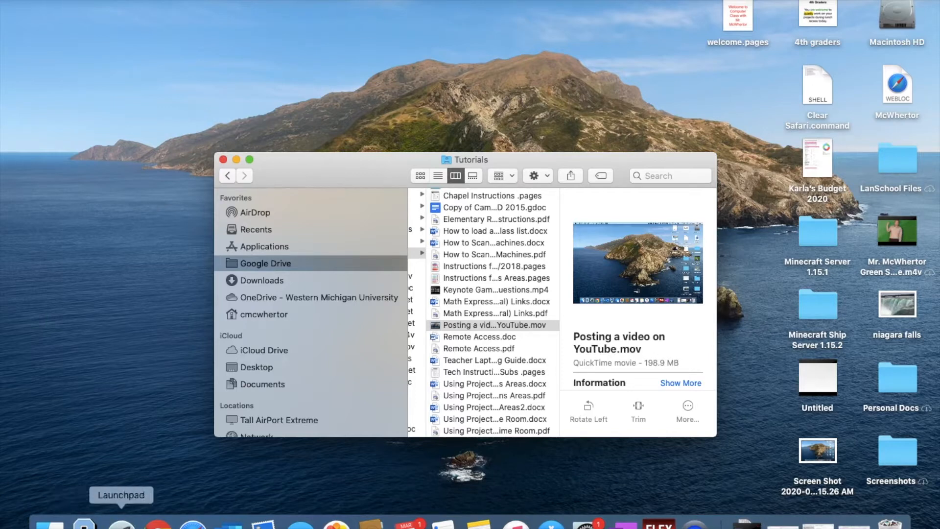
Search Self Service for "hand" to find the HandBrake installer, and close Self Service without installing it.
left_click(86, 523)
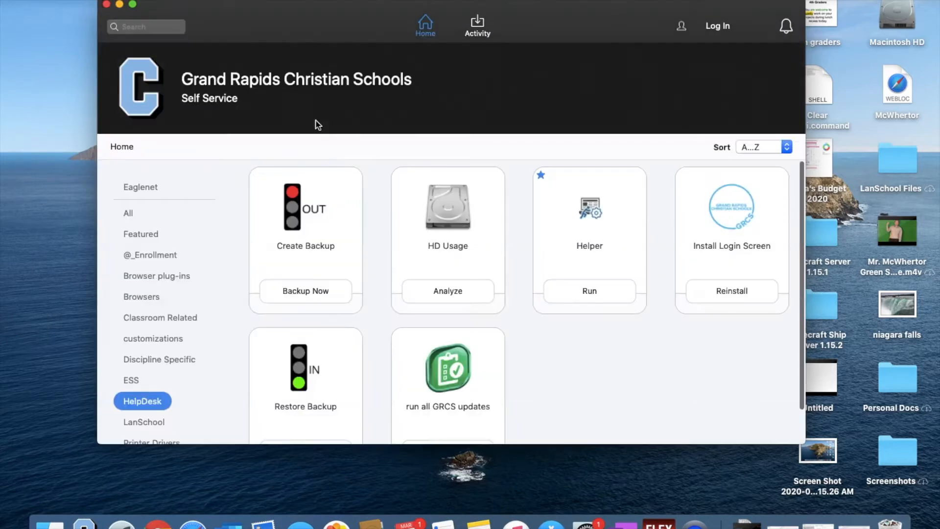
left_click(137, 28)
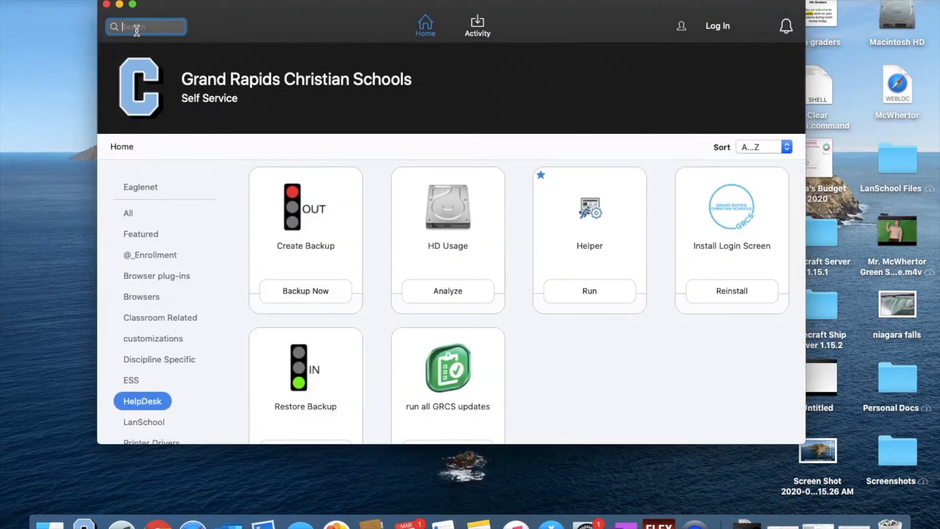
type("hand")
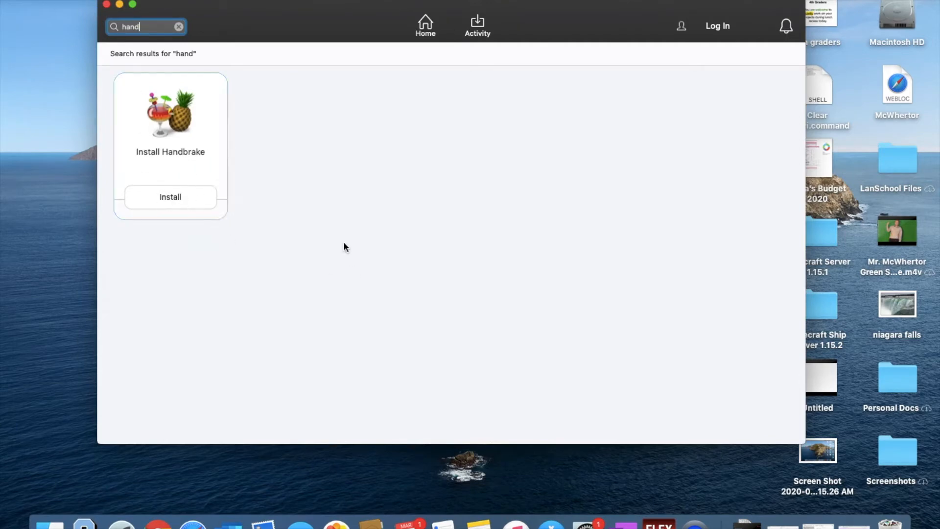
left_click(106, 5)
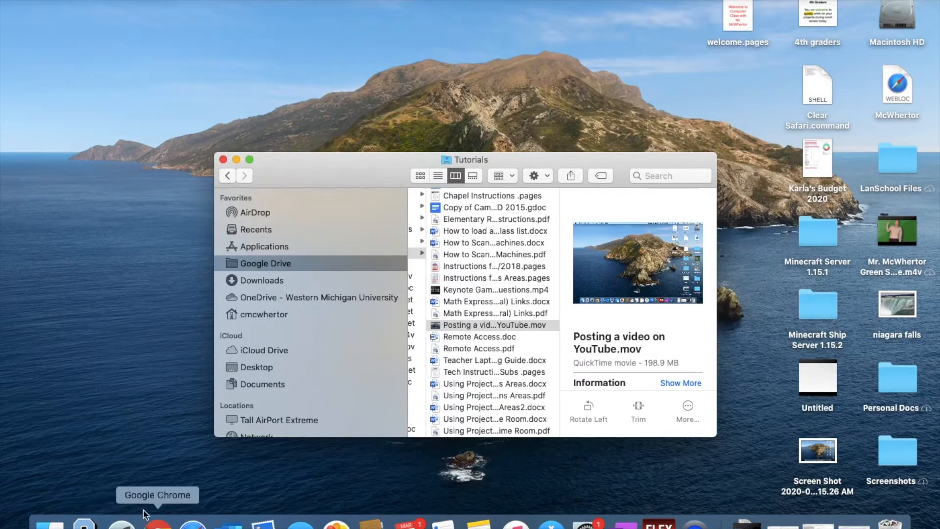
Launch HandBrake and move the Tutorials Finder window clear of its source selection dialog.
left_click(122, 523)
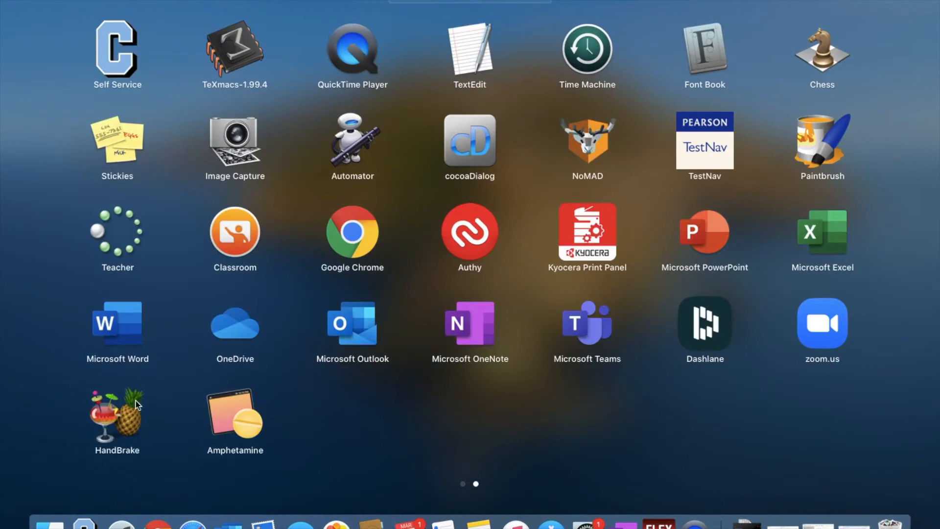
left_click(98, 411)
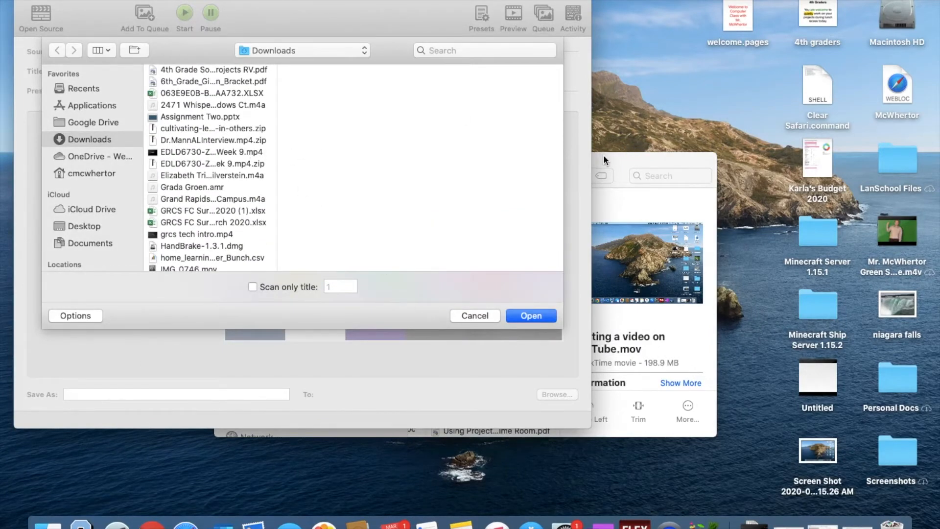
left_click_drag(604, 155, 703, 145)
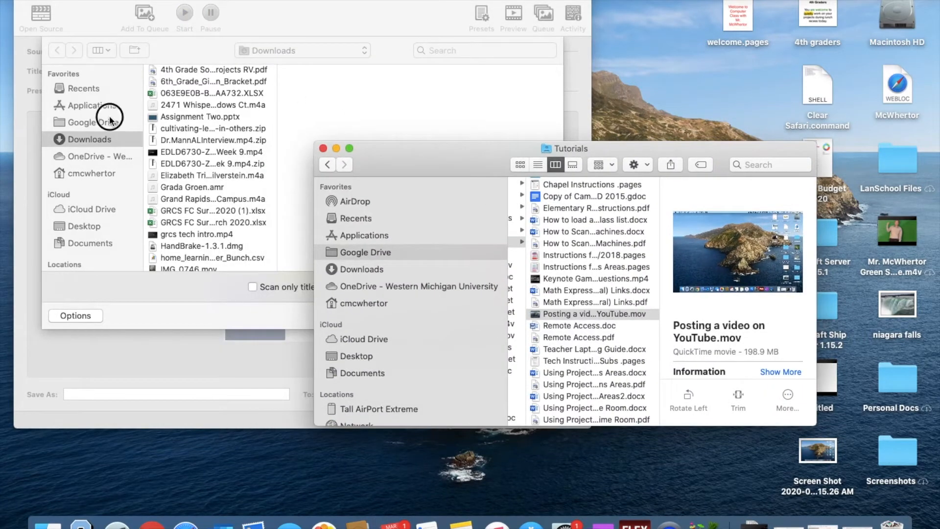
Browse the source dialog to Google Drive > GRCS > GRCES Tech Dept. > Tech Support > Tutorials.
left_click(110, 120)
left_click(111, 119)
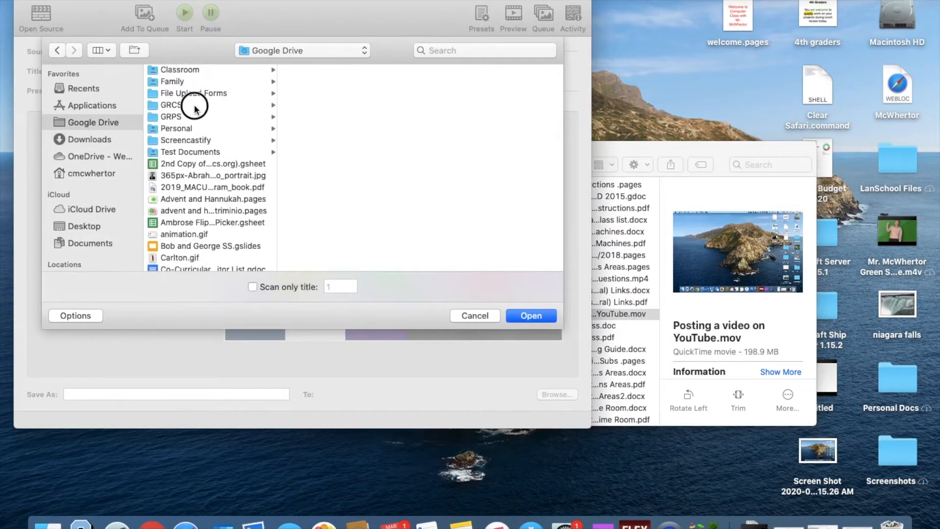
left_click(195, 105)
left_click(371, 71)
left_click(450, 173)
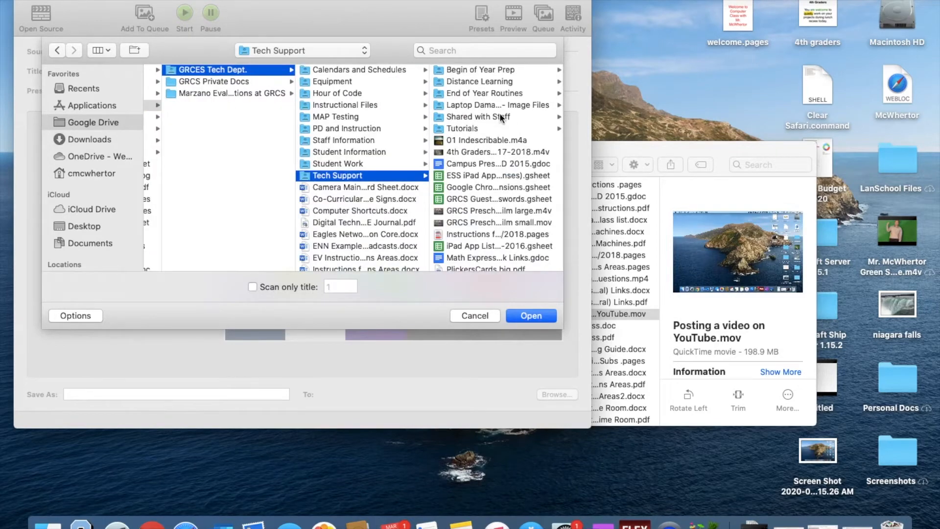
left_click(483, 127)
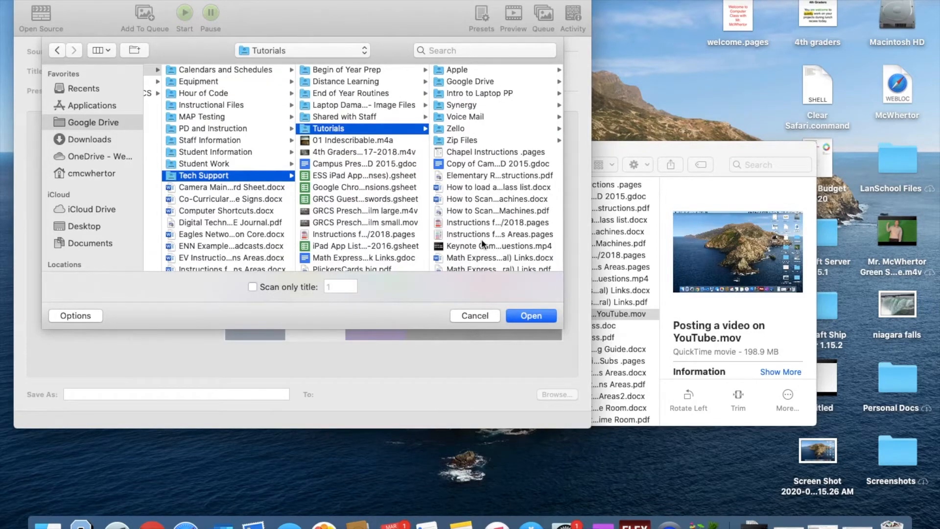
Open Posting a video on YouTube.mov from the Tutorials folder as the HandBrake source.
left_click(479, 246)
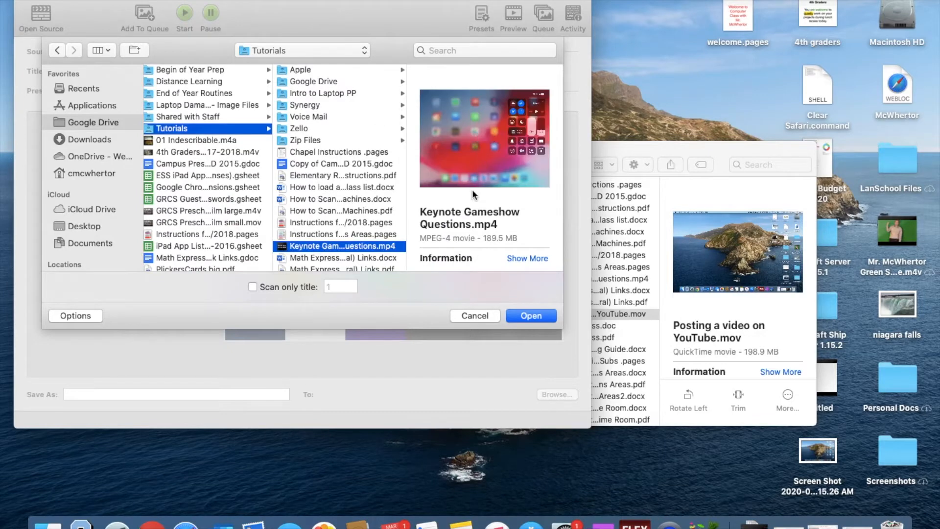
scroll(472, 189, "down", 2)
scroll(328, 206, "down", 3)
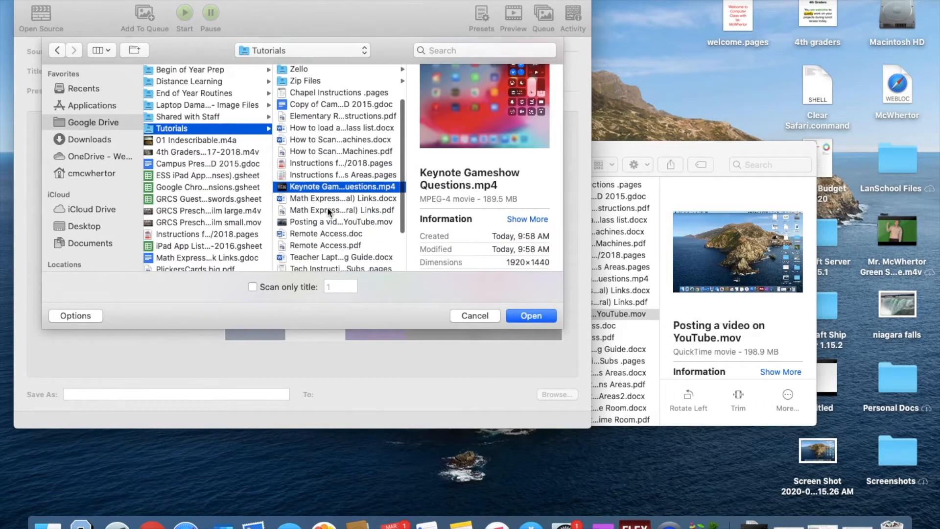
scroll(327, 207, "down", 3)
left_click(329, 241)
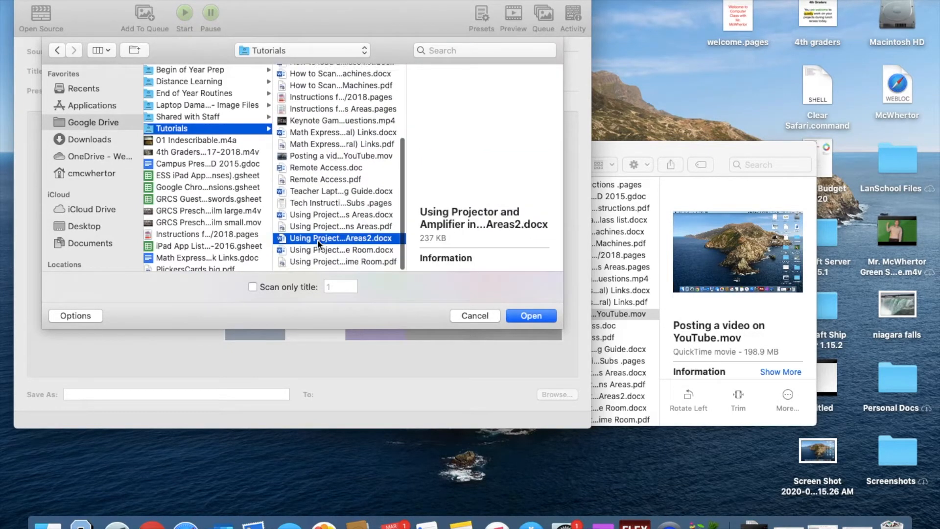
left_click(330, 159)
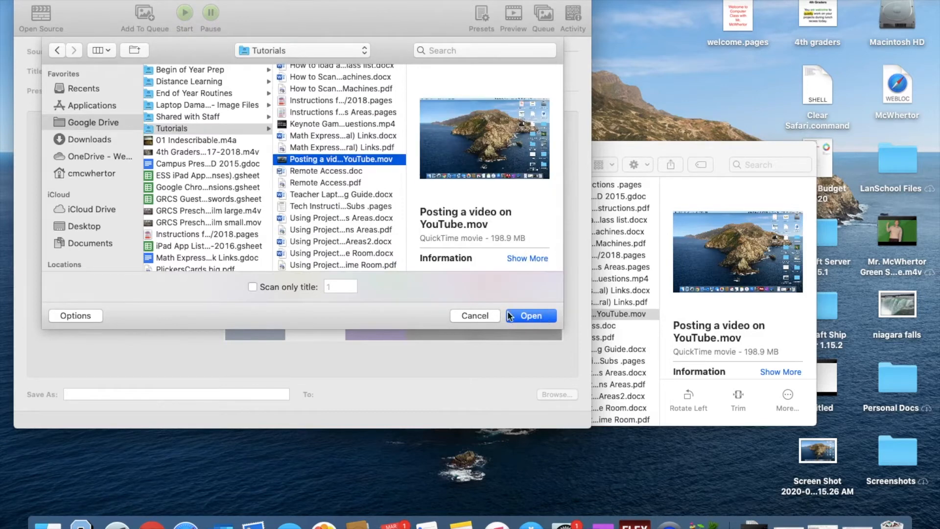
left_click(520, 315)
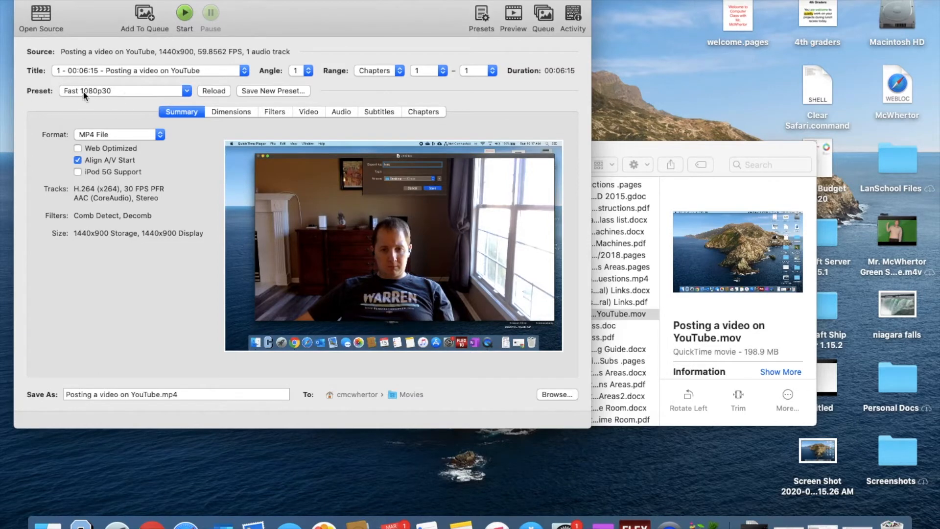
Set the encoding preset to Very Fast 480p30 from the General group.
left_click(186, 90)
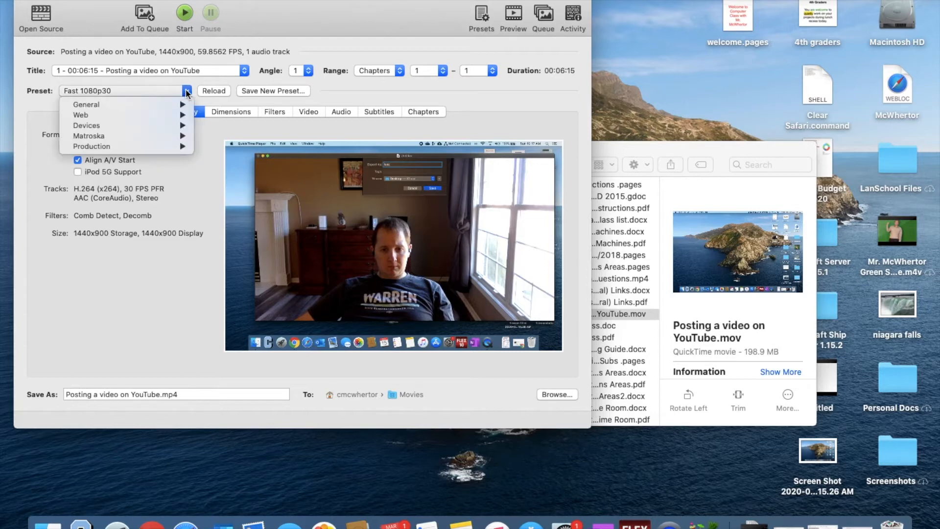
mouse_move(154, 102)
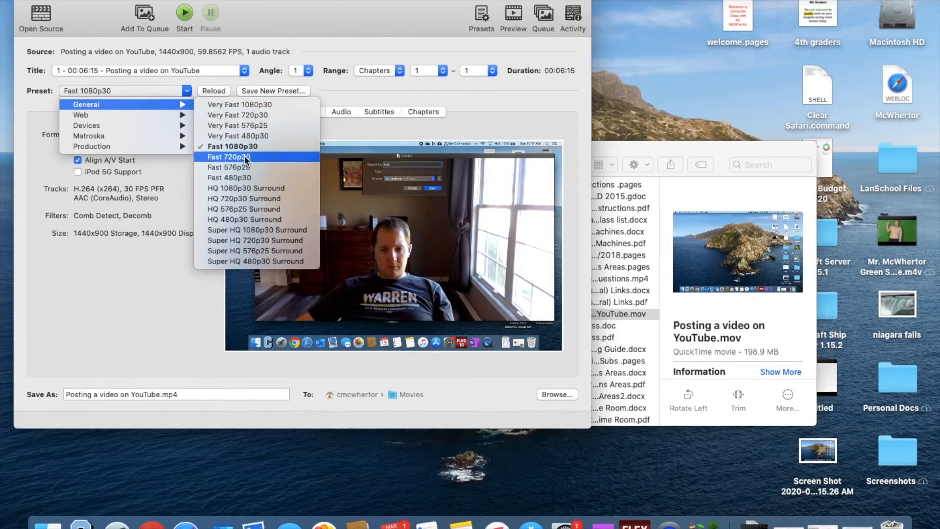
left_click(267, 135)
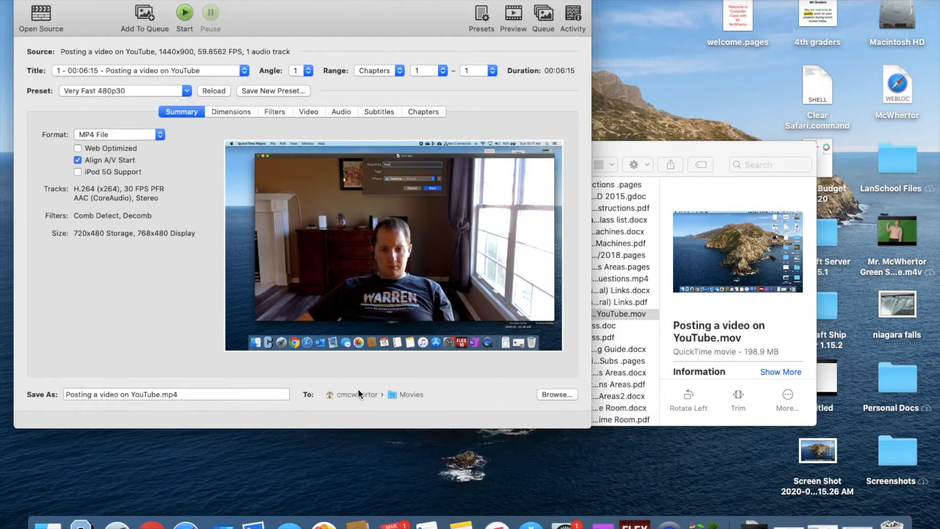
Set the output destination to the Desktop folder and start encoding the video.
left_click(552, 395)
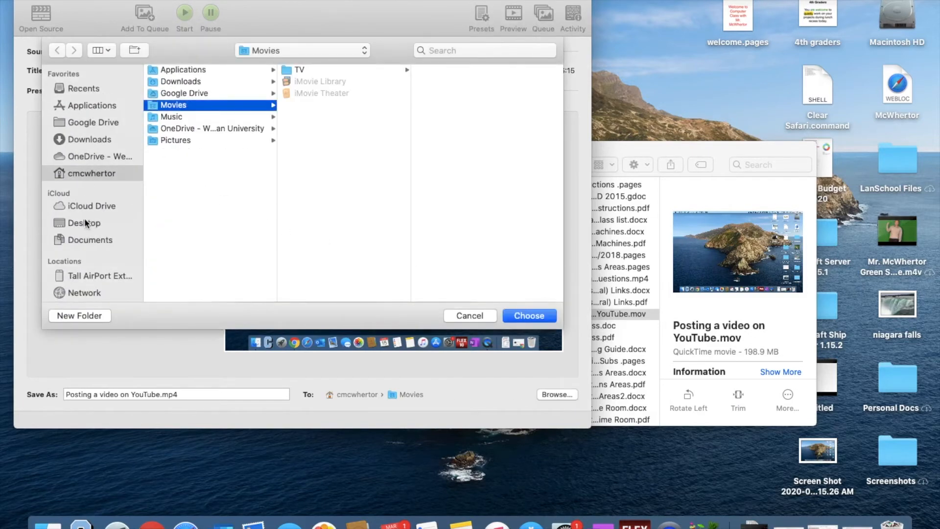
left_click(84, 223)
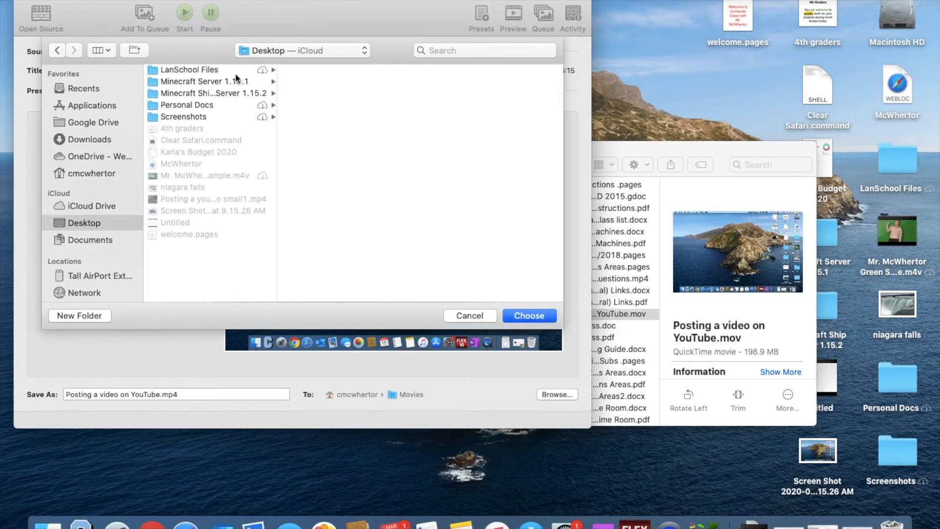
left_click(525, 316)
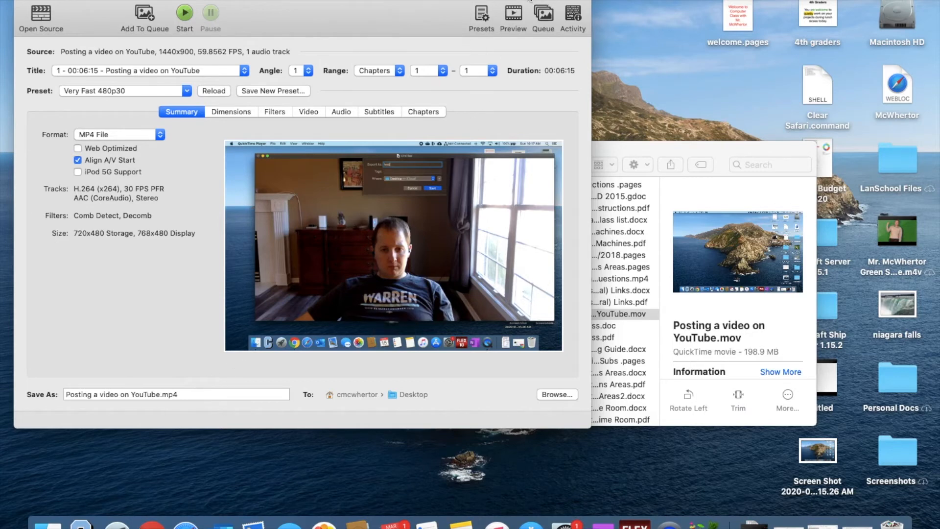
left_click(186, 16)
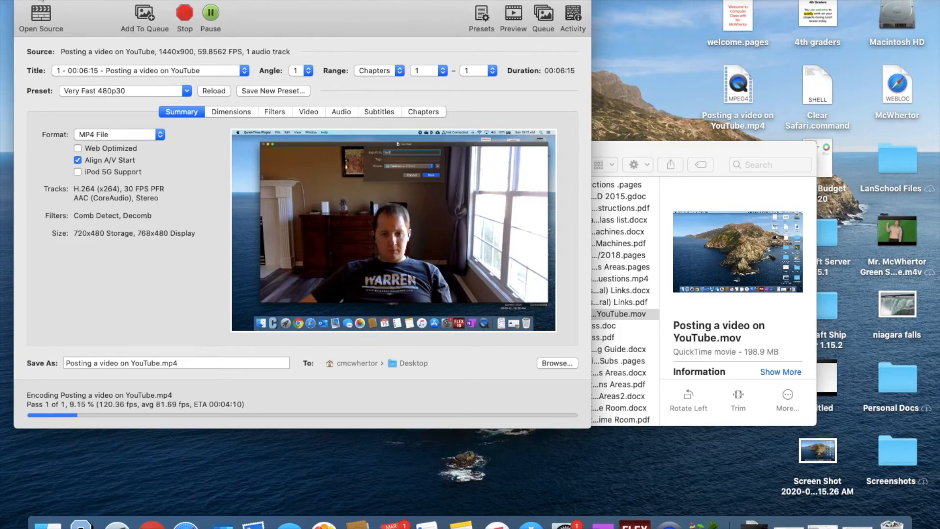
Clear the HandBrake and Finder windows from view and move Posting a youtube video small1.mp4 to an empty desktop area.
left_click(37, 0)
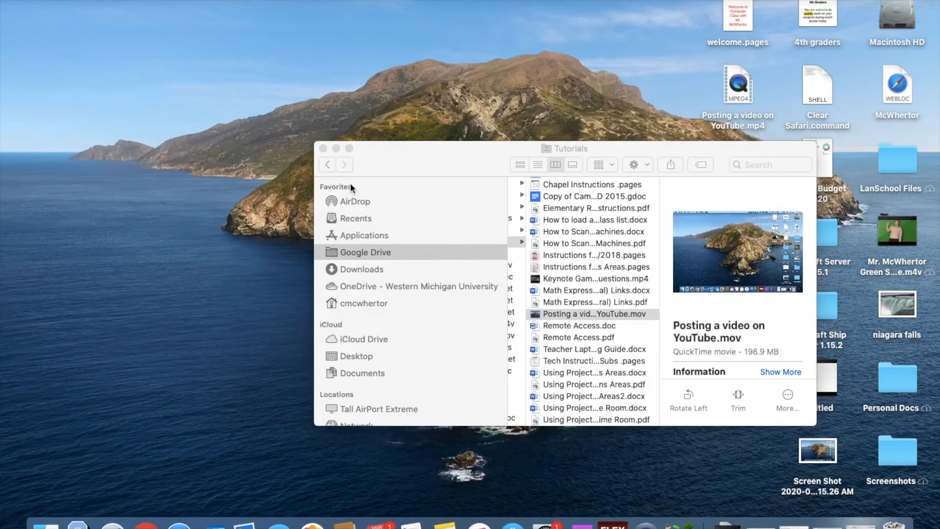
left_click(336, 149)
left_click_drag(595, 362, 223, 163)
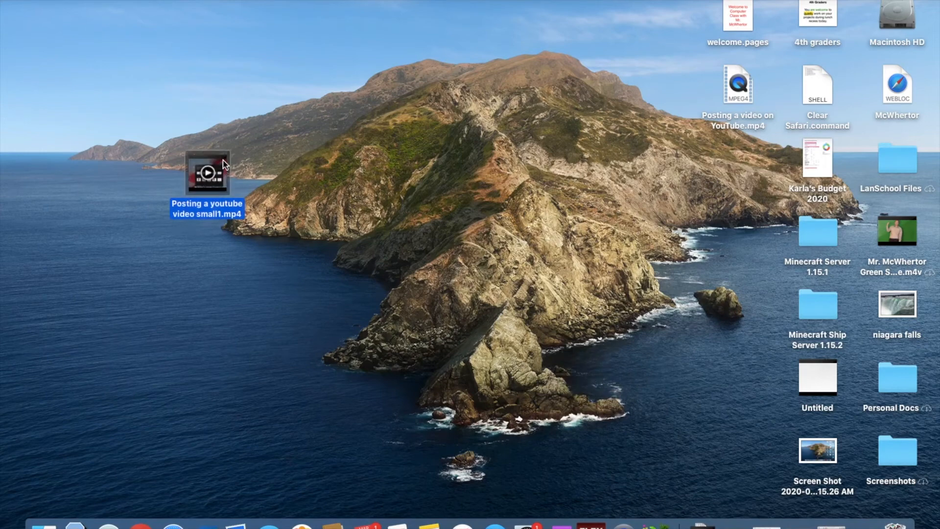
Show the Desktop folder in Finder and check the file size of Posting a youtube video small1.mp4.
left_click(56, 523)
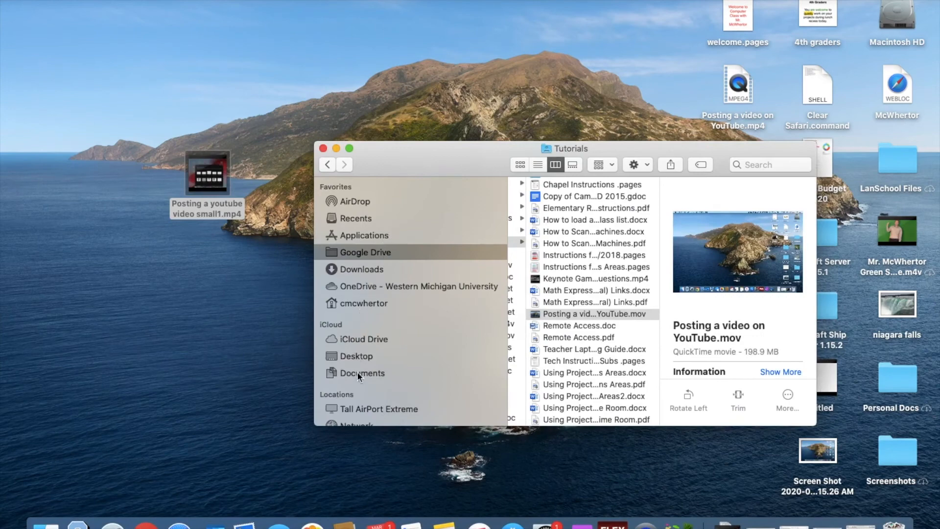
left_click(359, 354)
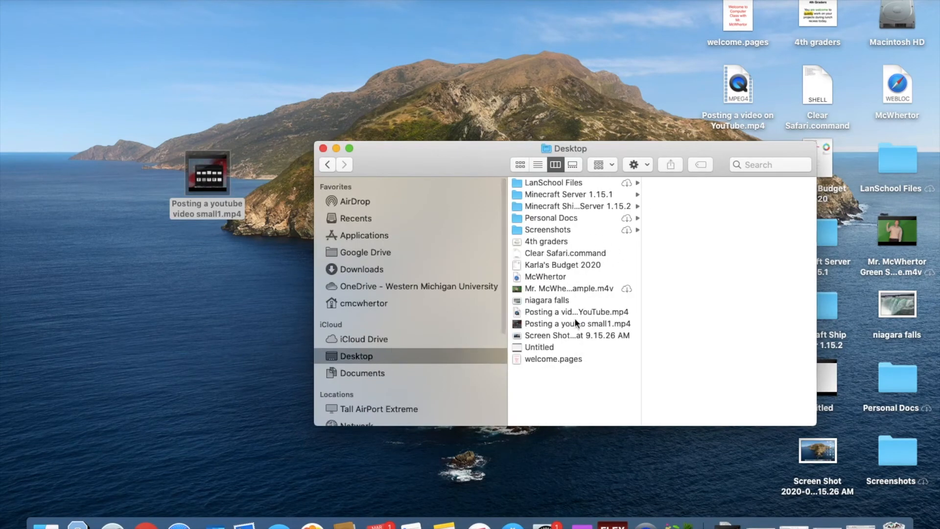
left_click(611, 324)
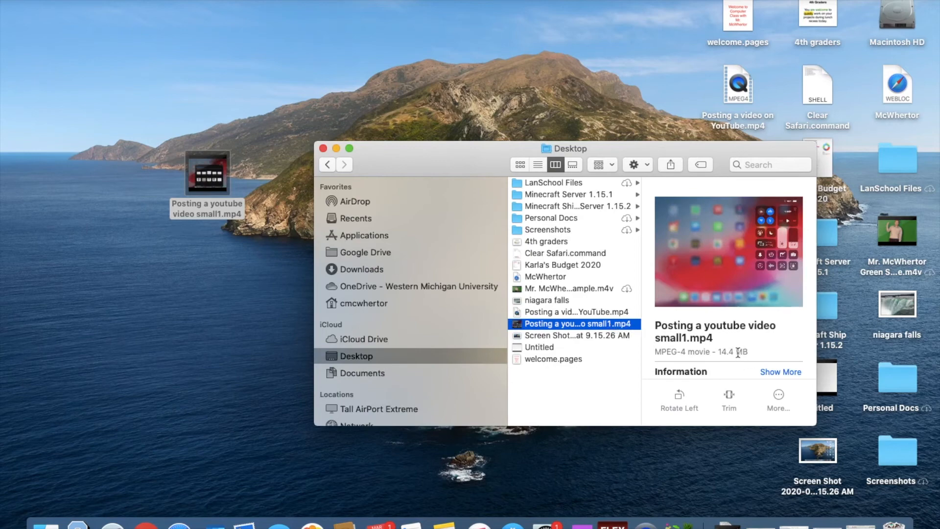
Reposition the Finder window so it uncovers the Posting a youtube video small1.mp4 icon, leaving the file's name as it is.
mouse_move(723, 256)
left_click_drag(720, 153, 561, 152)
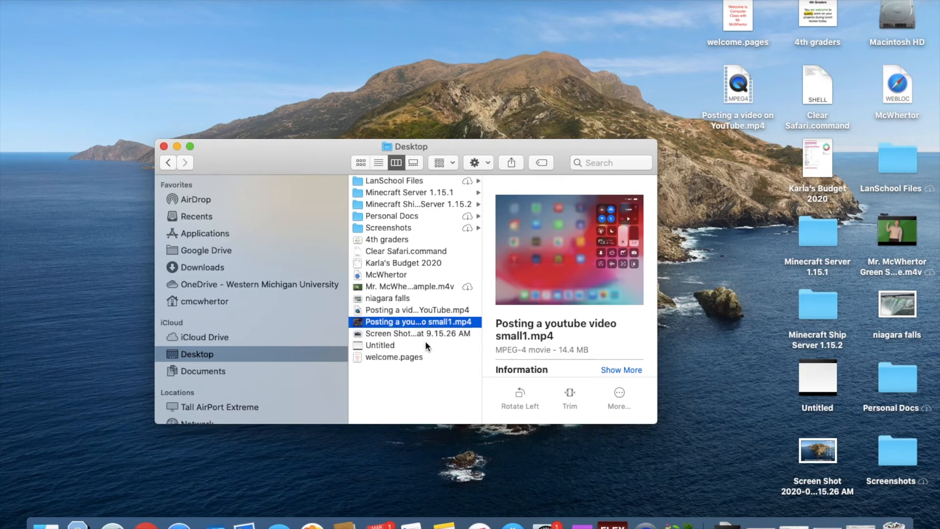
left_click_drag(282, 159, 525, 114)
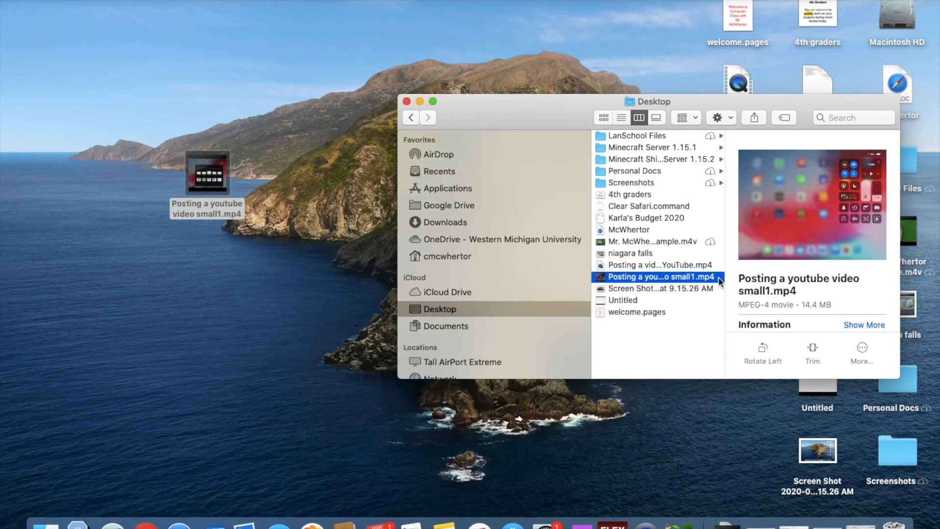
mouse_move(775, 256)
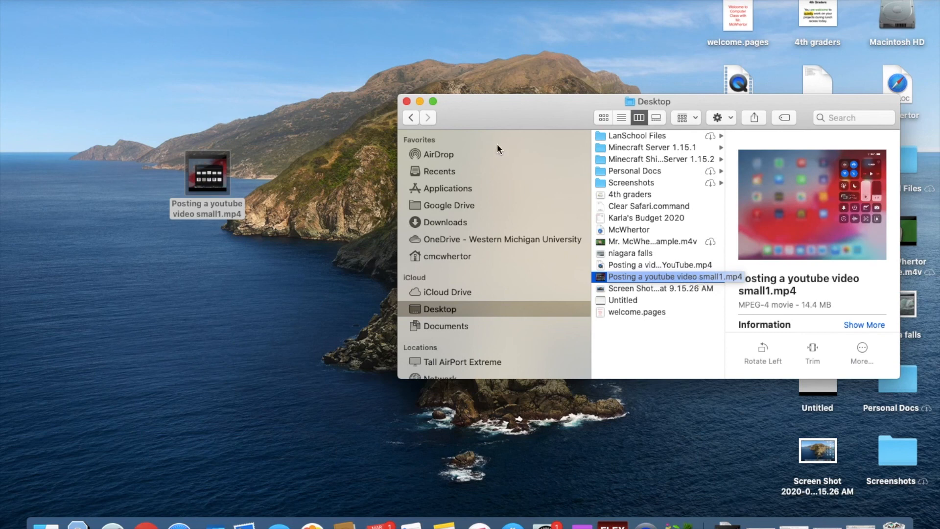
key("Return")
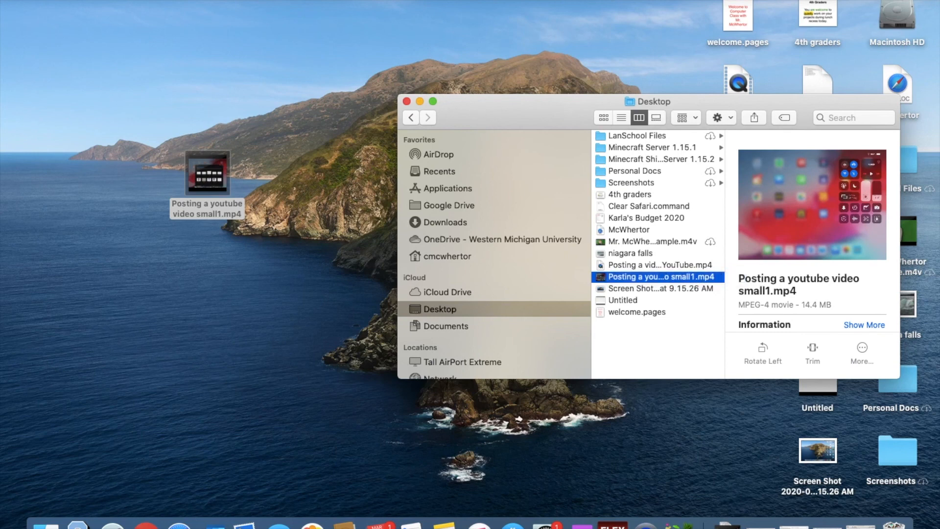